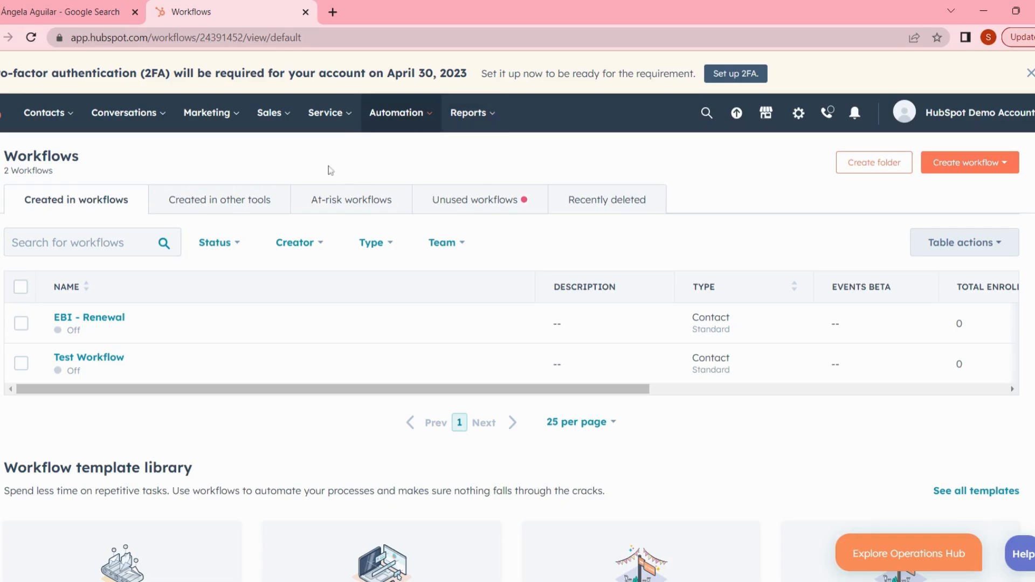
# - Go to the Workflows overview and open the existing Test Workflow
pyautogui.click(408, 123)
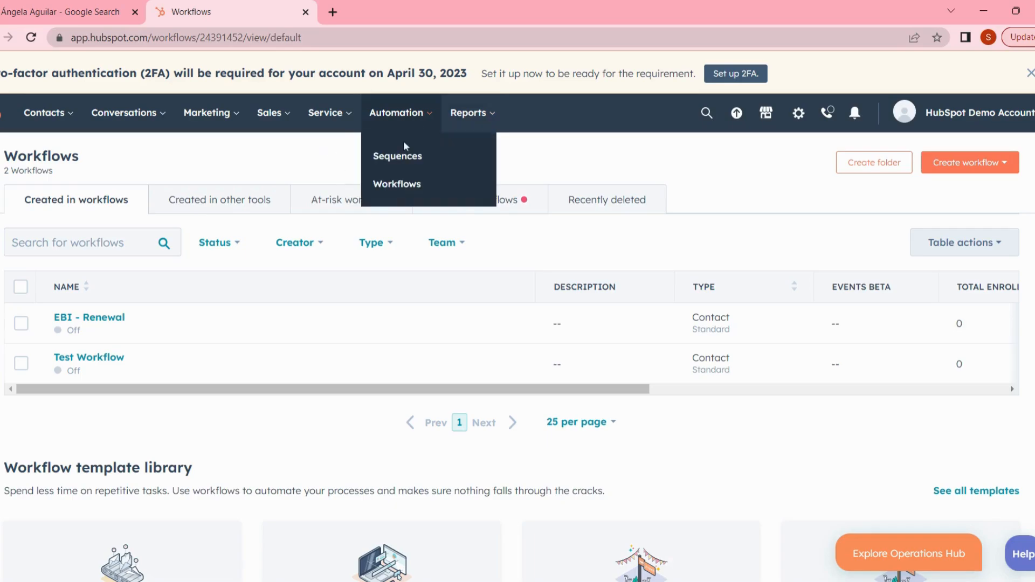
pyautogui.click(398, 186)
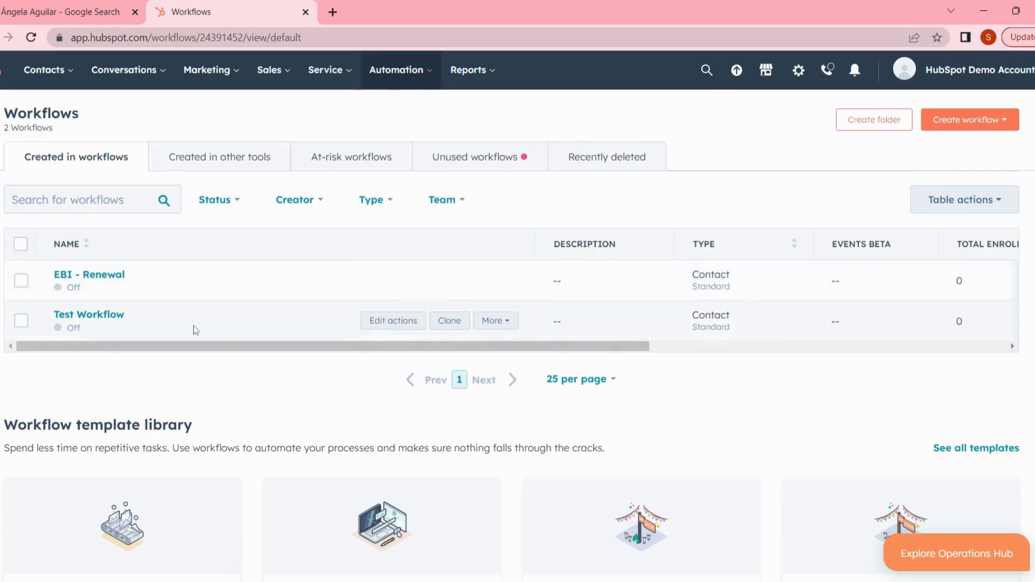
pyautogui.click(120, 317)
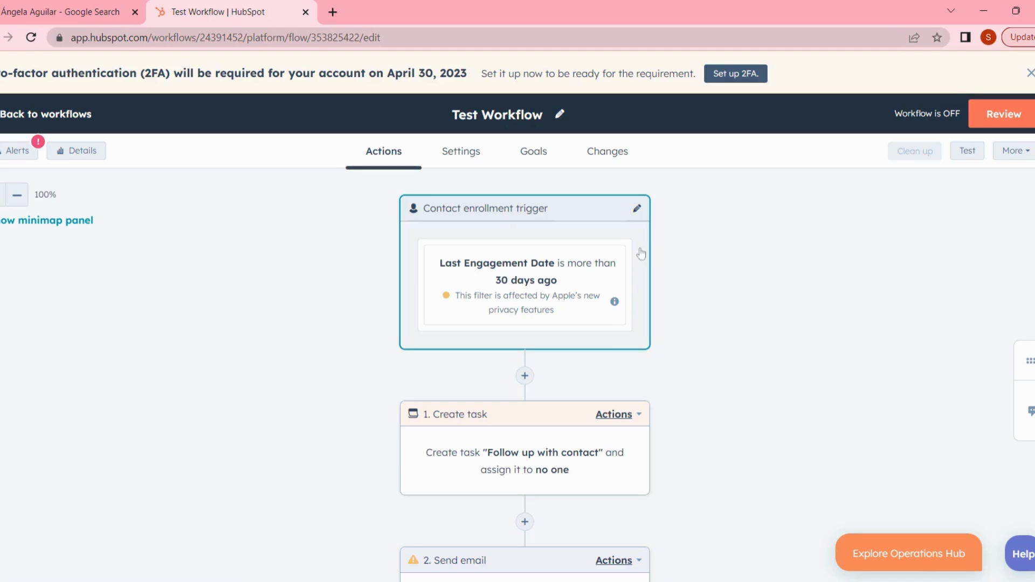
# - Examine the Test Workflow from its enrollment trigger through the task, email, delay and if/then branch actions to the ends of its branches
pyautogui.scroll(-1, 687, 241)
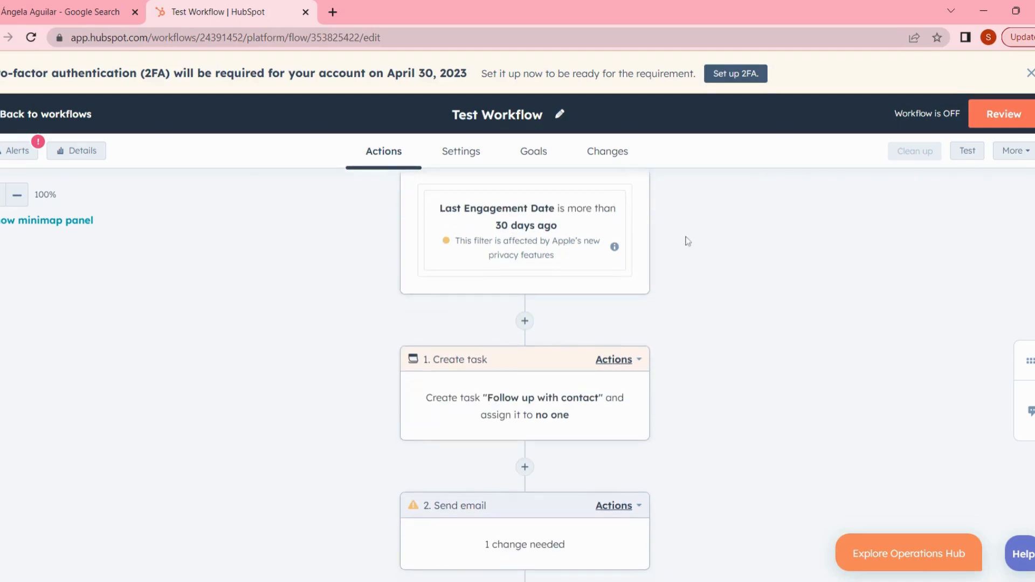
pyautogui.scroll(-2, 688, 241)
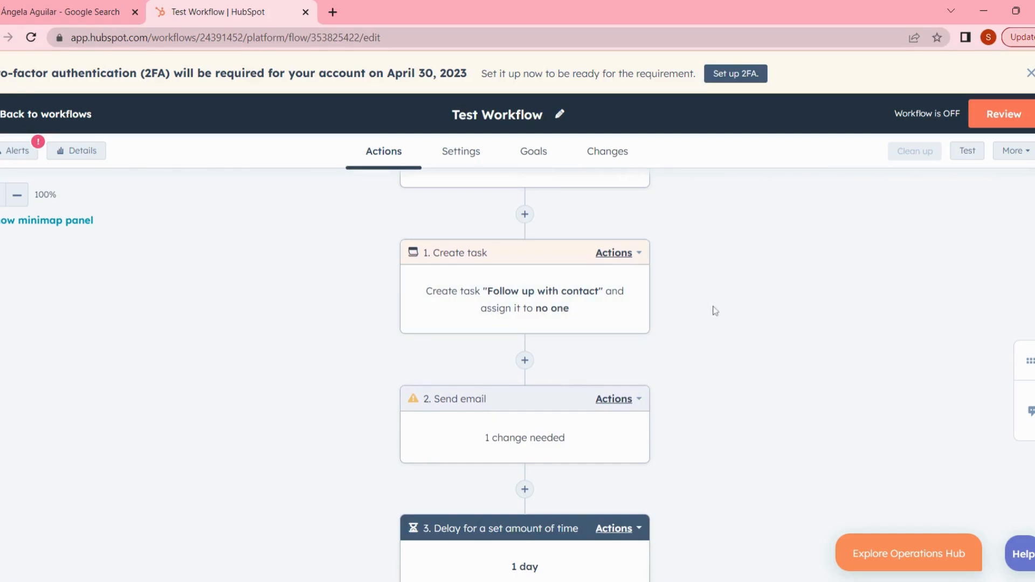
pyautogui.scroll(-2, 715, 311)
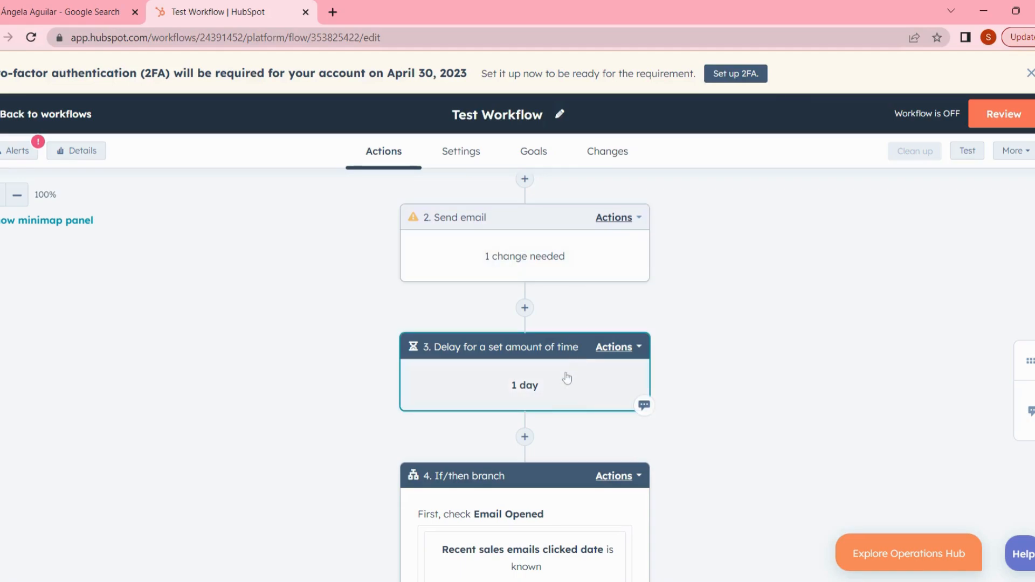
pyautogui.scroll(-2, 567, 378)
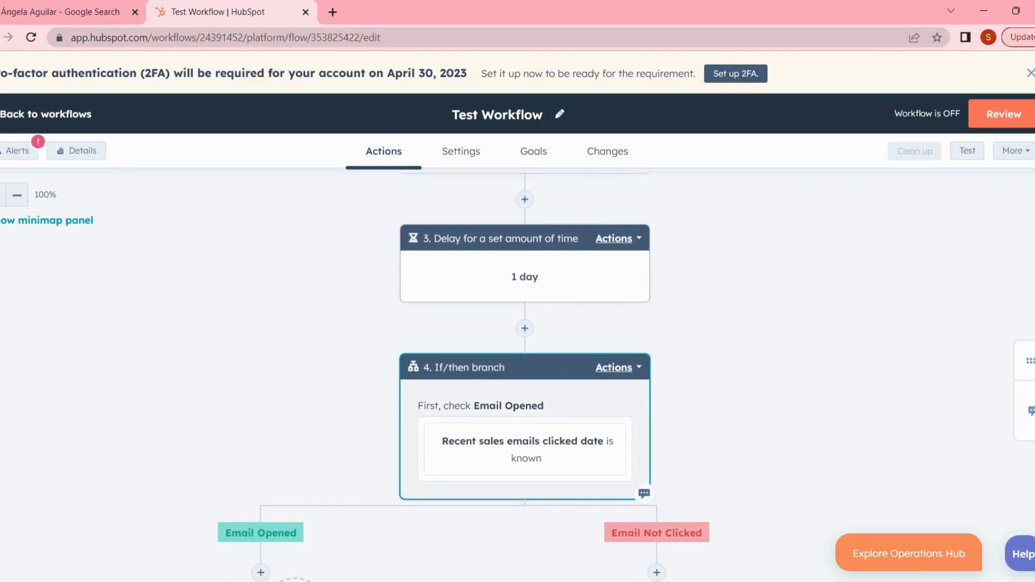
pyautogui.scroll(-3, 546, 292)
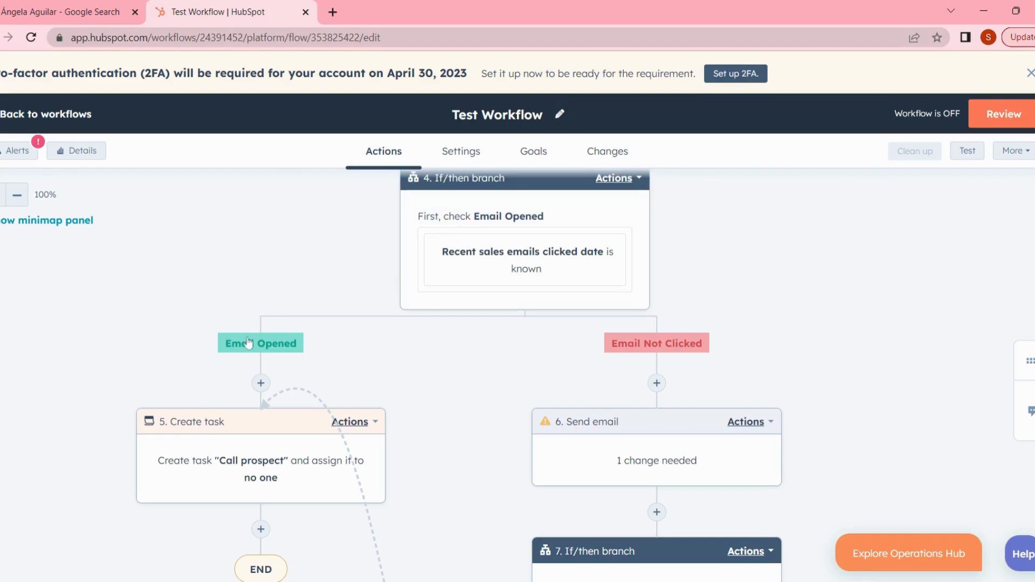
pyautogui.scroll(-2, 251, 345)
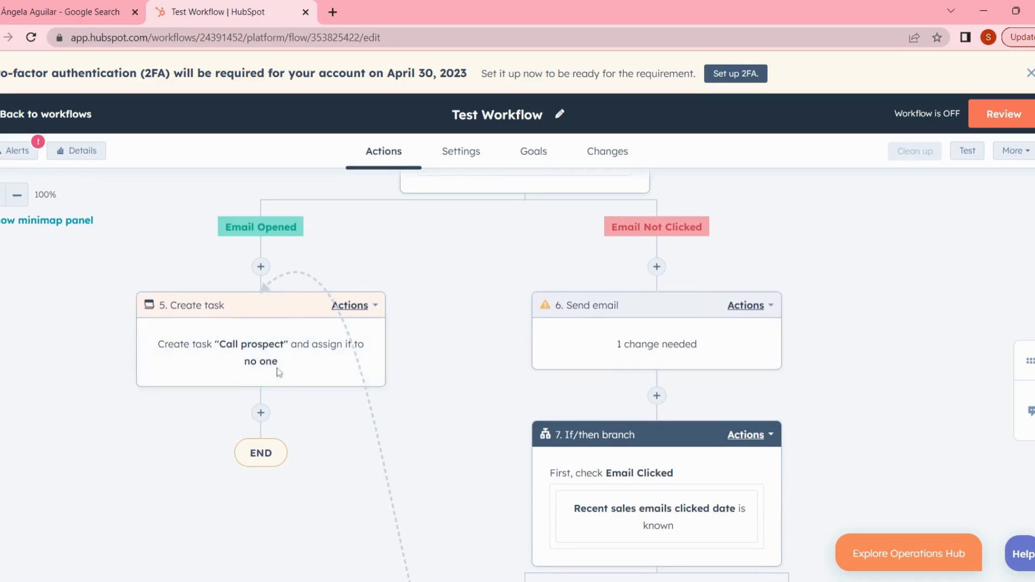
pyautogui.scroll(2, 525, 335)
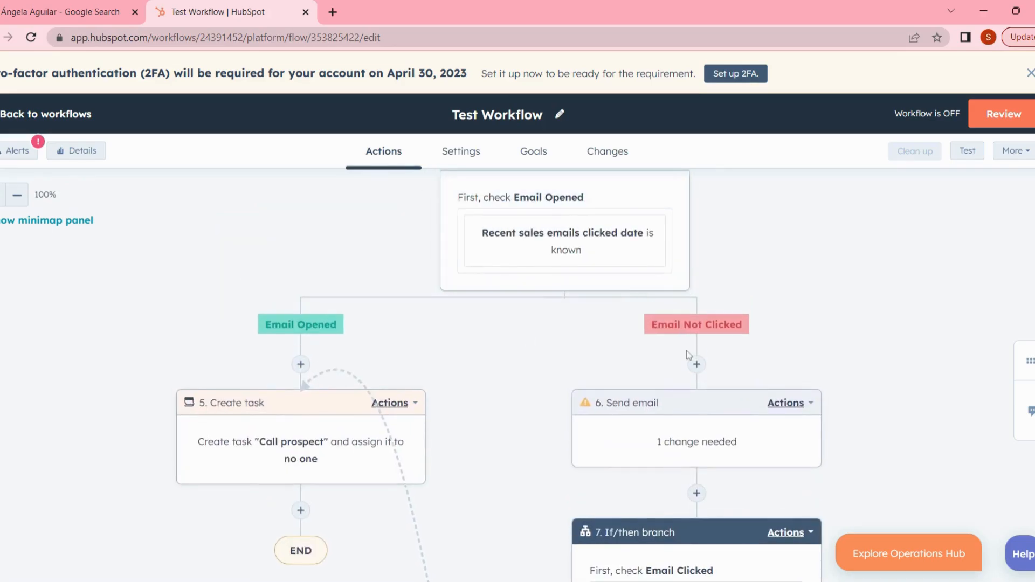
pyautogui.scroll(-2, 561, 280)
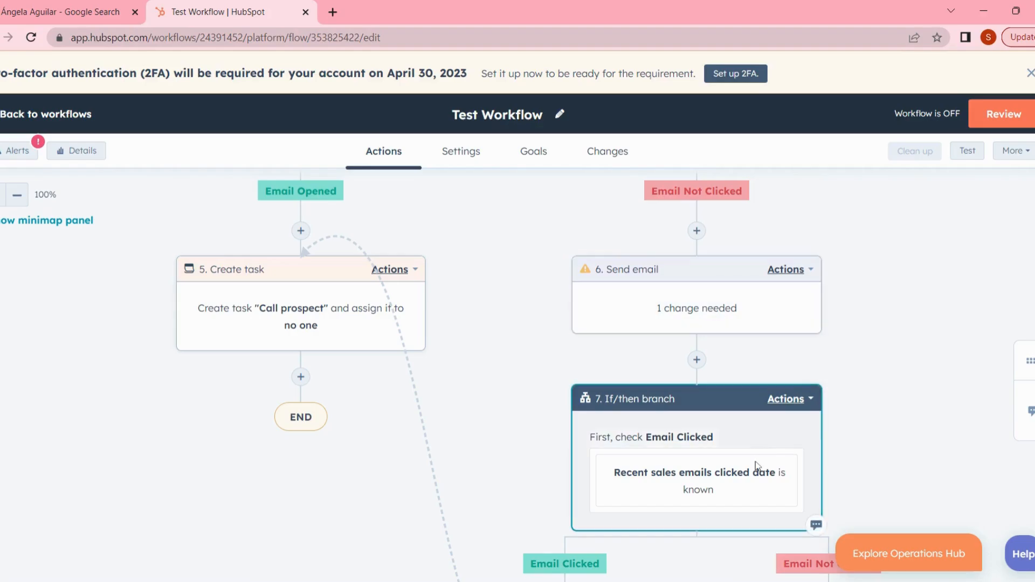
pyautogui.scroll(-3, 756, 457)
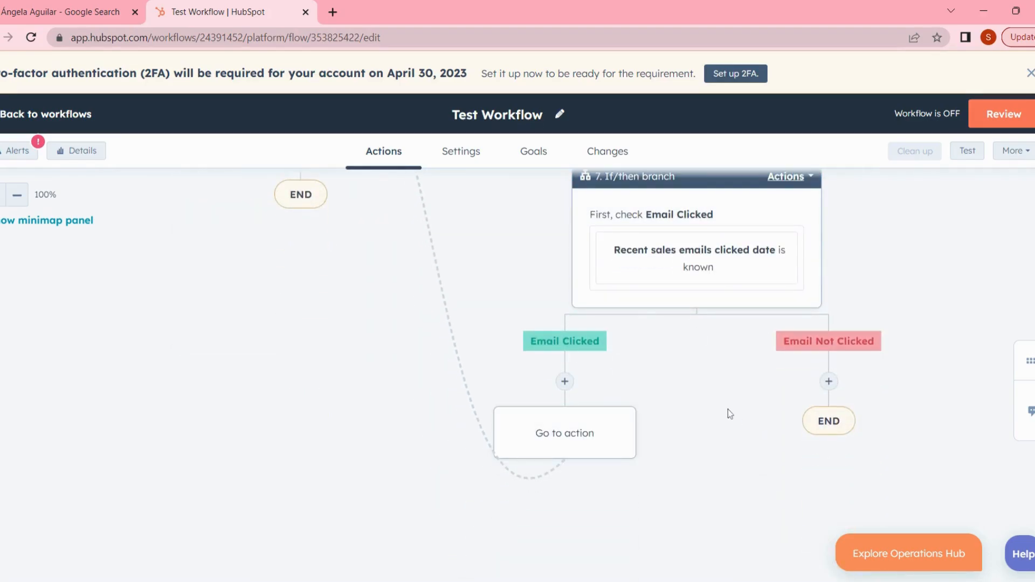
pyautogui.scroll(-2, 727, 414)
pyautogui.scroll(4, 728, 414)
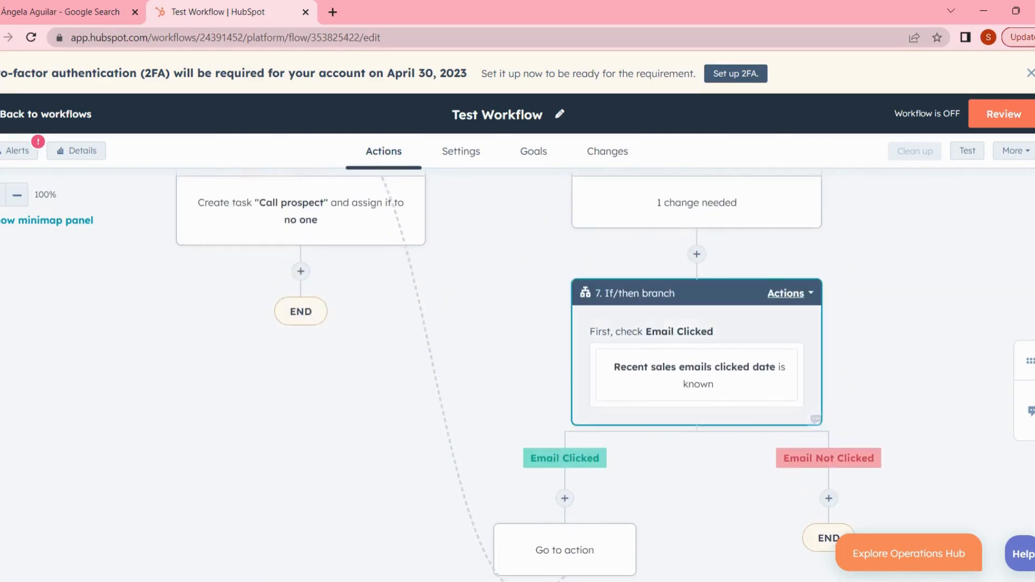
pyautogui.scroll(10, 565, 378)
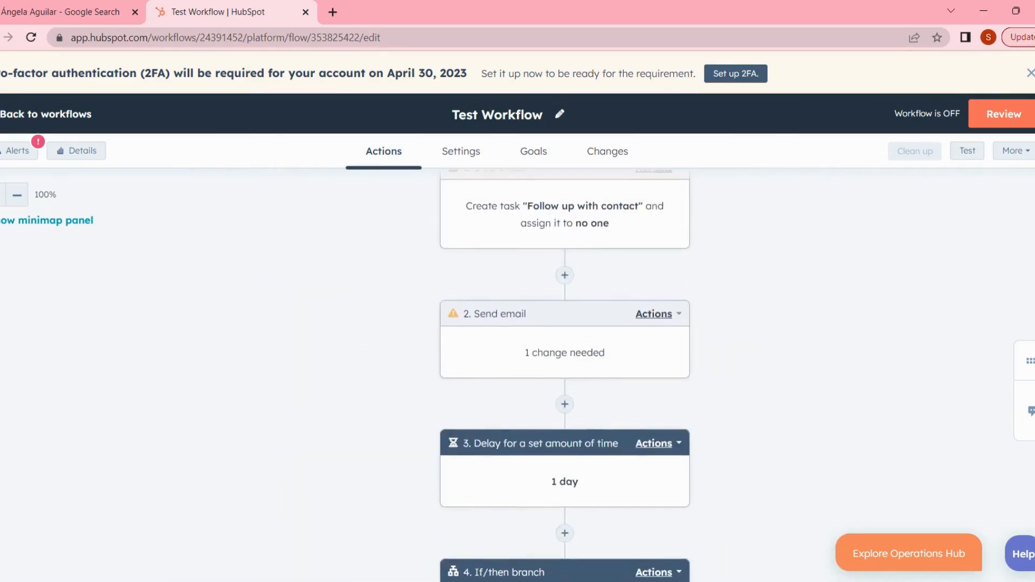
pyautogui.scroll(4, 376, 201)
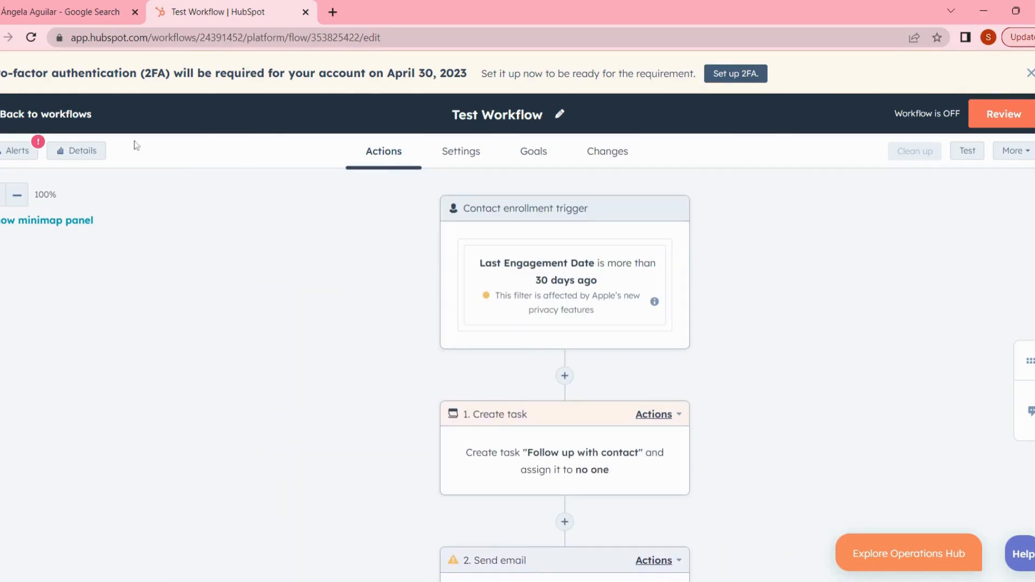
# - Return to the workflows list and create a blank contact-based workflow from scratch
pyautogui.click(76, 115)
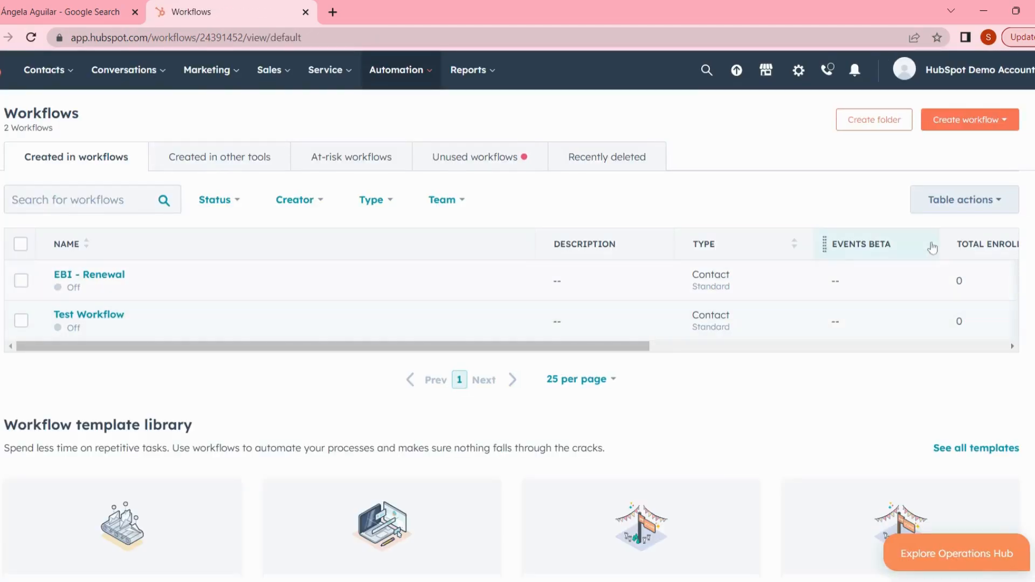
pyautogui.click(970, 123)
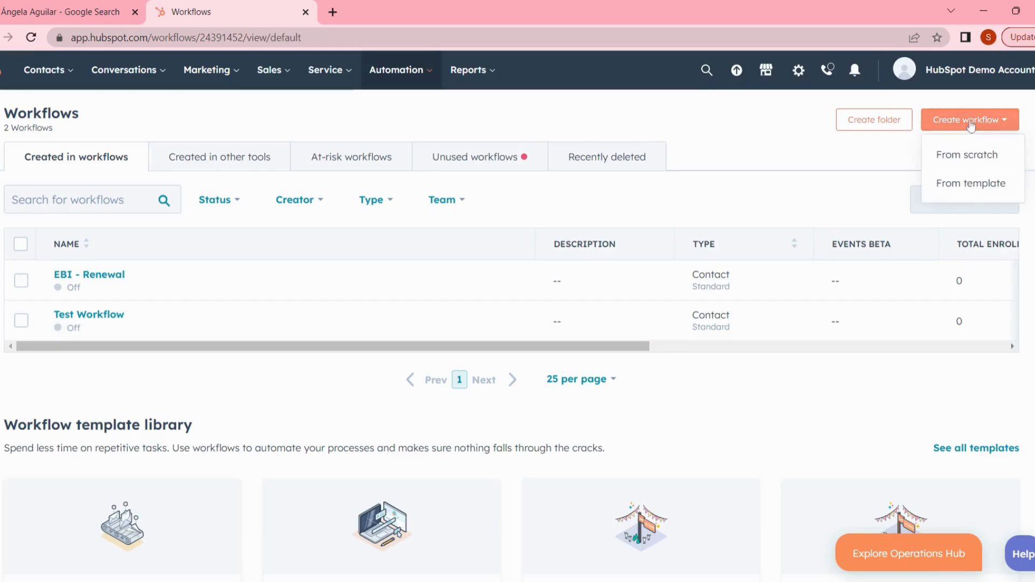
pyautogui.click(970, 157)
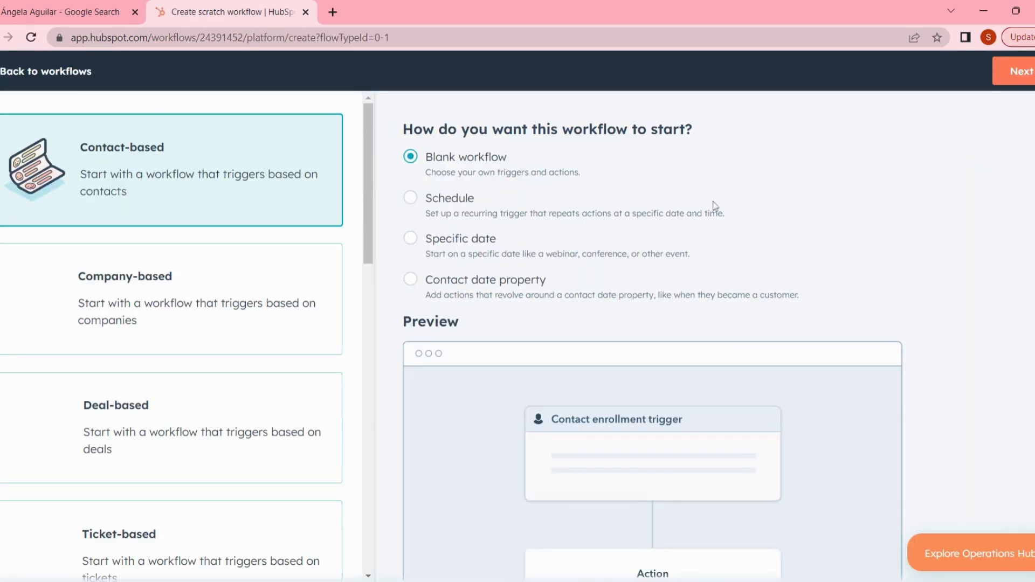
pyautogui.click(1008, 74)
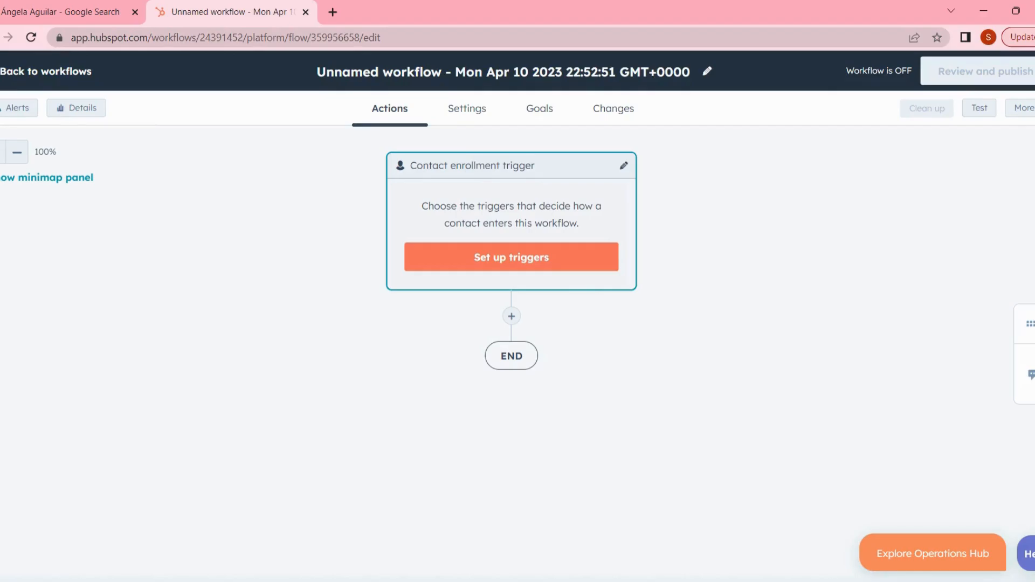
# - Set the enrollment trigger to the deal property Deal stage is any of Contract sent (Sales Pipeline), and save it
pyautogui.click(538, 261)
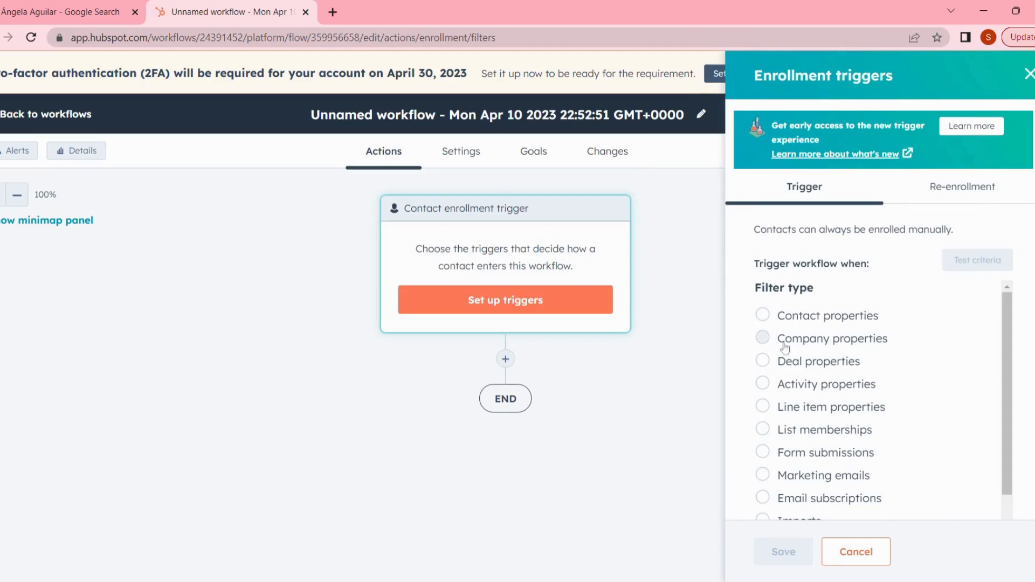
pyautogui.click(777, 364)
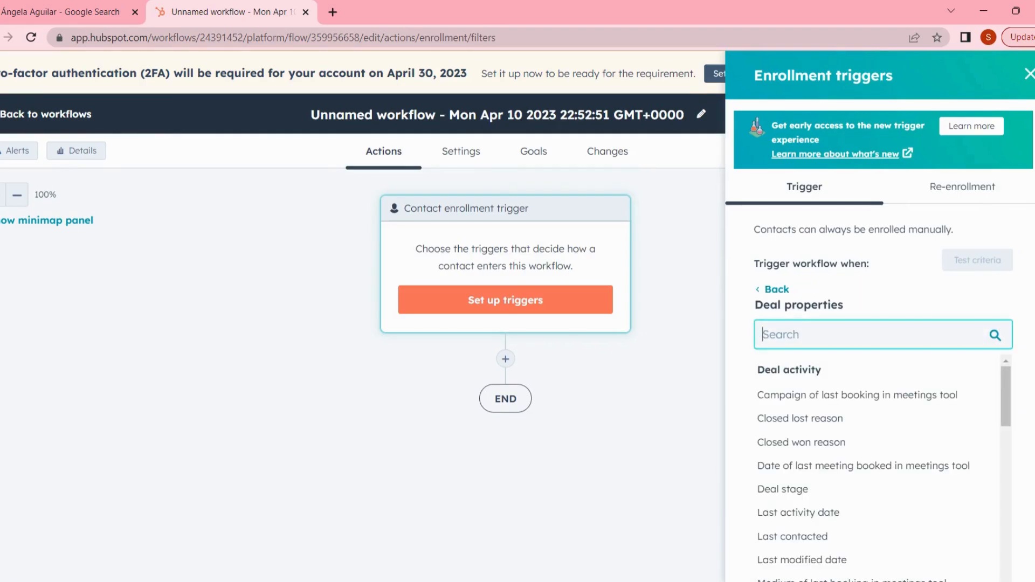
pyautogui.write('dea')
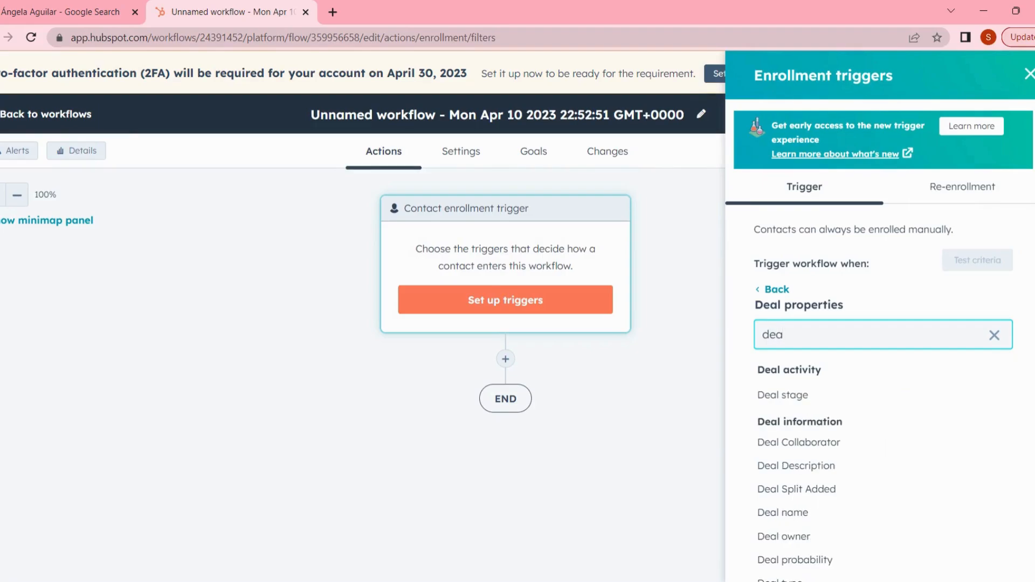
pyautogui.click(777, 397)
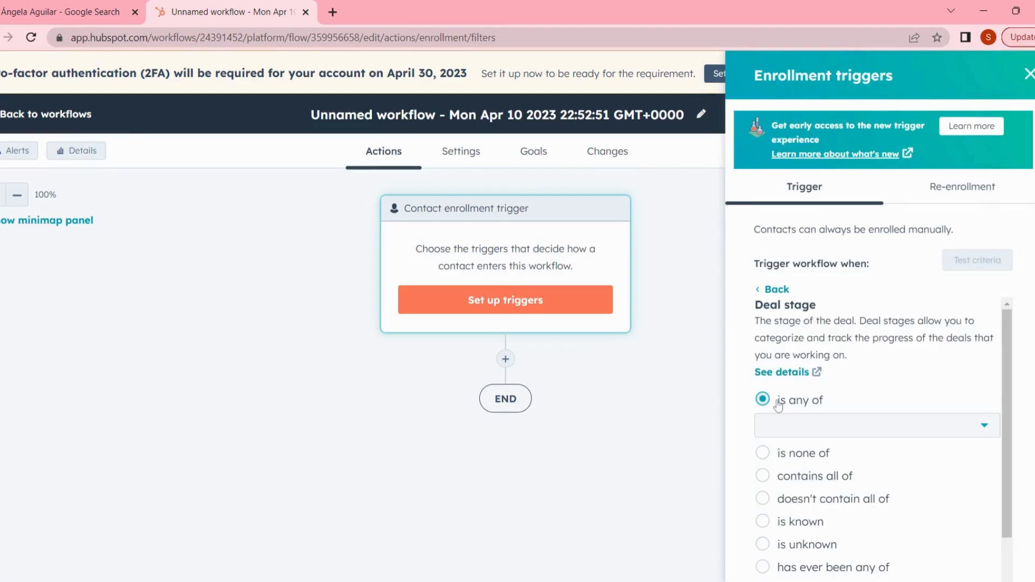
pyautogui.click(782, 433)
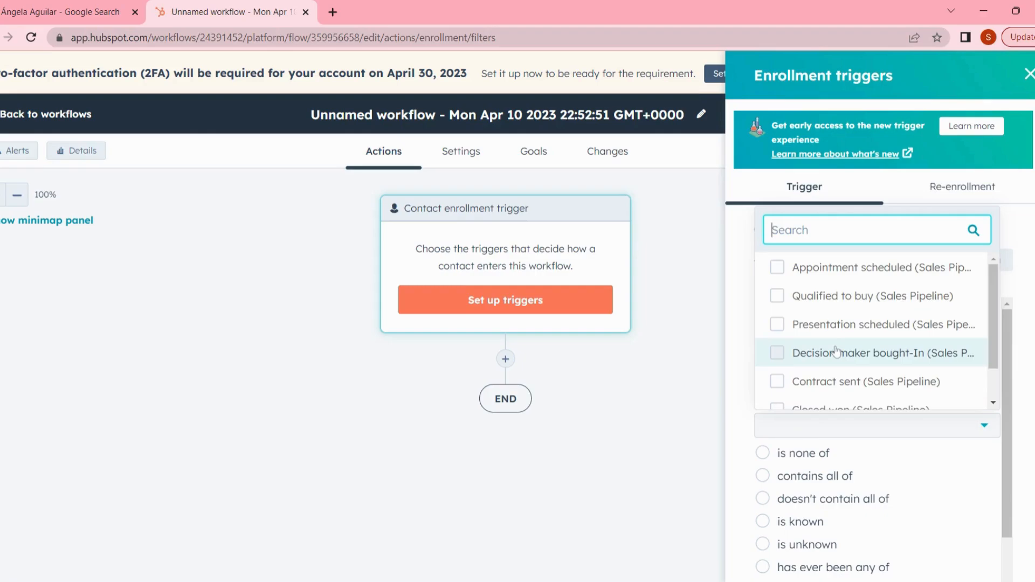
pyautogui.scroll(-1, 836, 352)
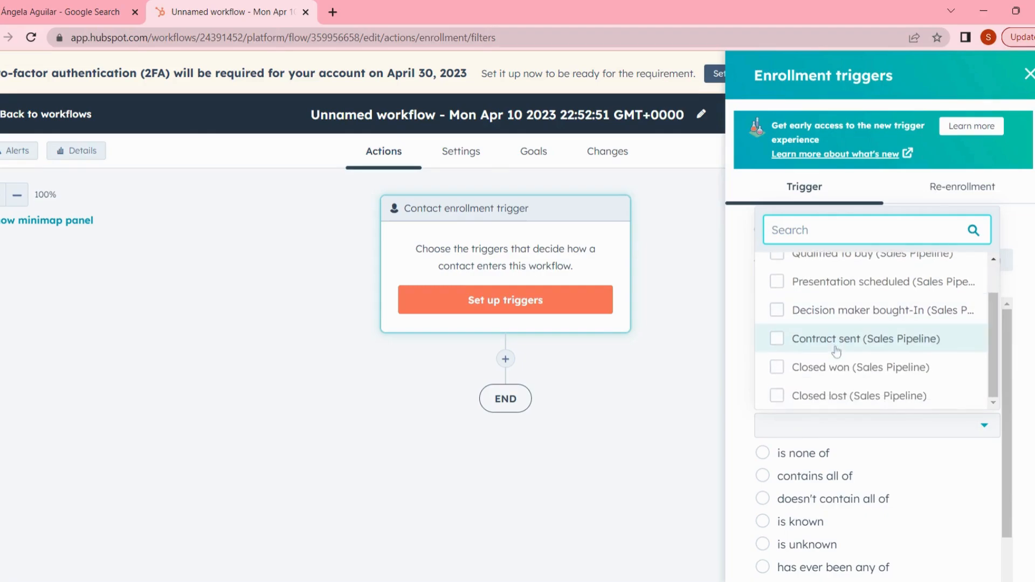
pyautogui.click(829, 348)
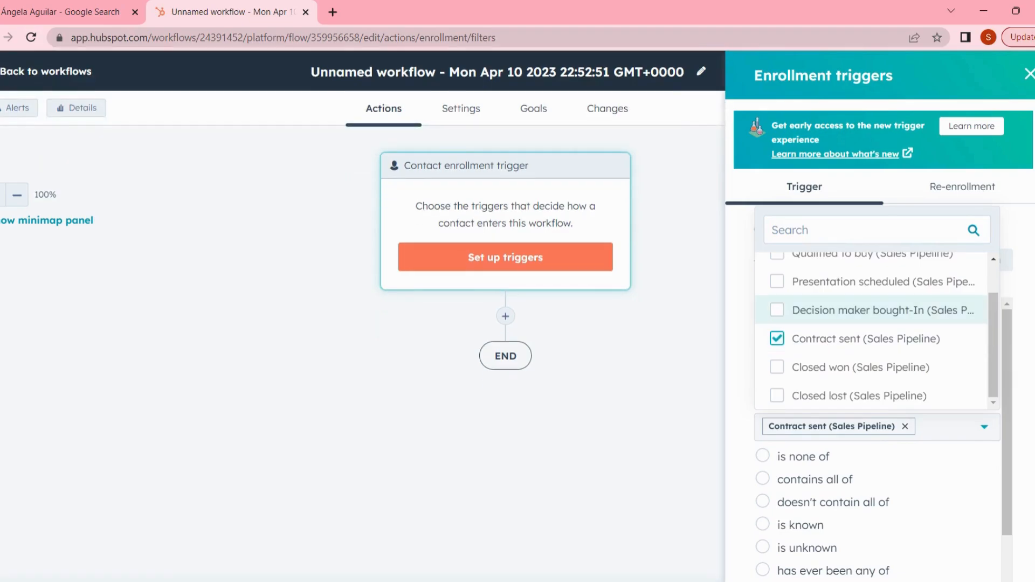
pyautogui.scroll(-1, 948, 529)
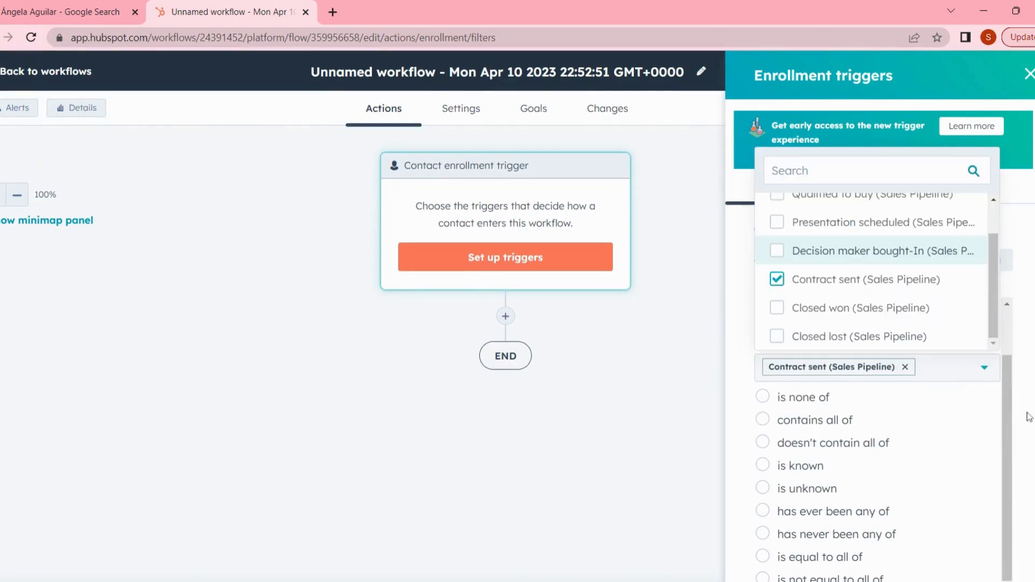
pyautogui.scroll(-1, 1030, 415)
pyautogui.click(788, 561)
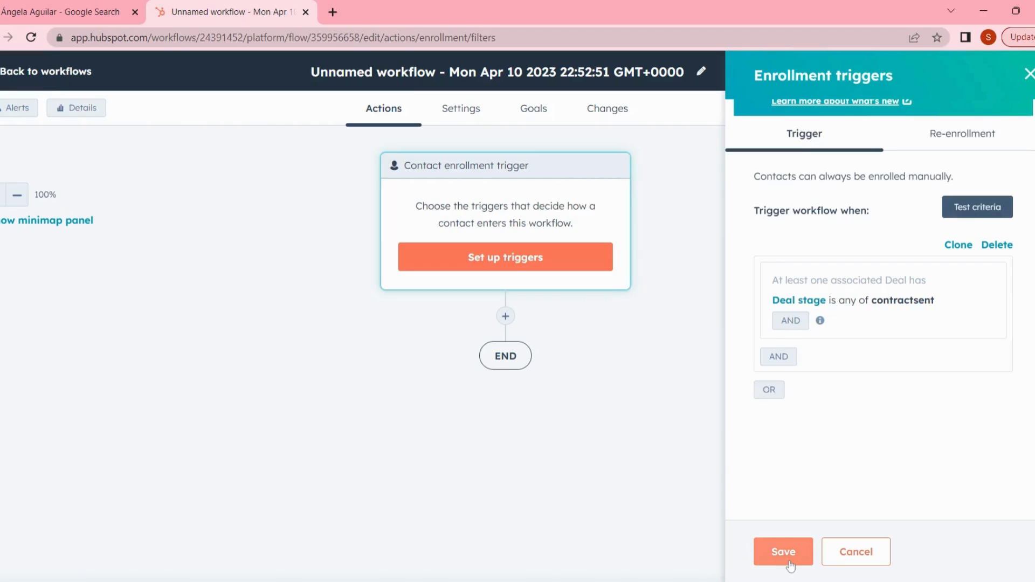
pyautogui.click(783, 561)
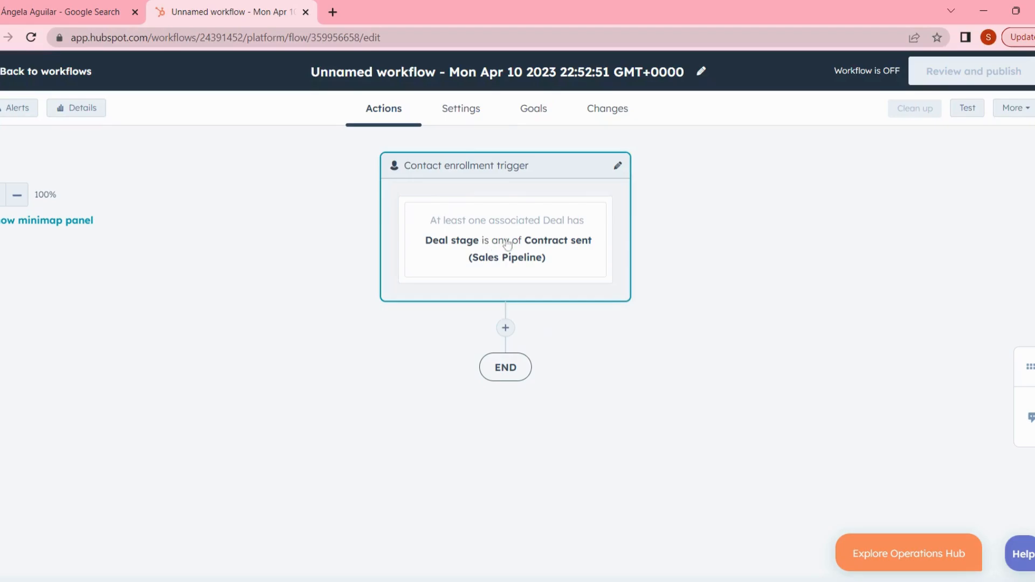
# - Start a new action below the enrollment trigger and examine the available action categories, from delays to property management
pyautogui.click(506, 327)
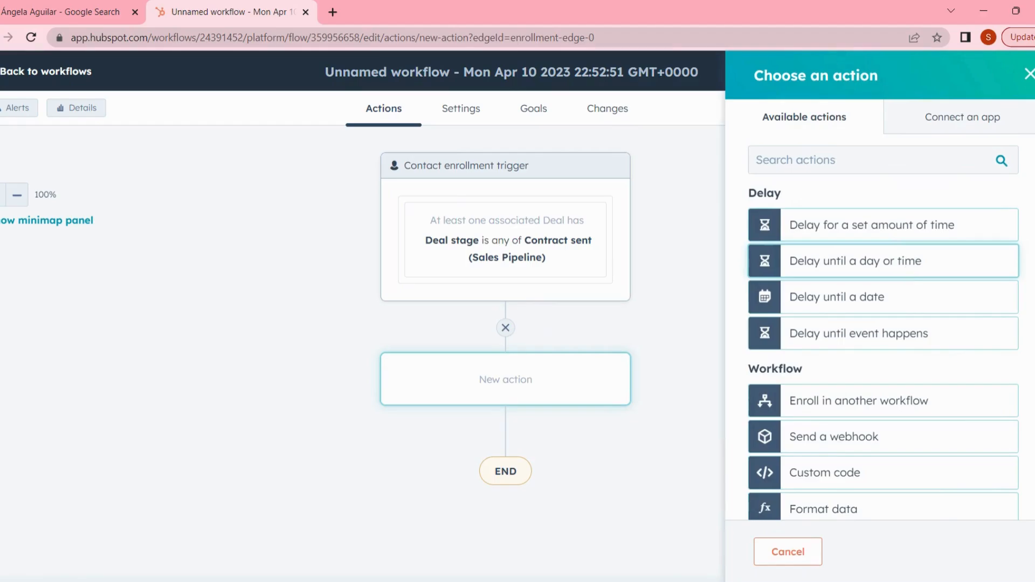
pyautogui.scroll(-10, 884, 259)
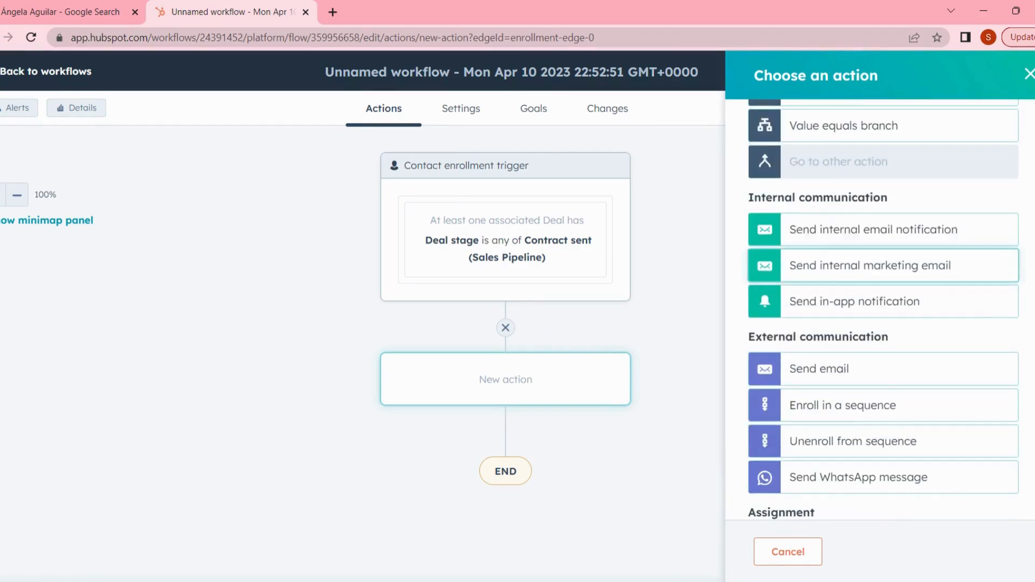
pyautogui.scroll(-5, 884, 272)
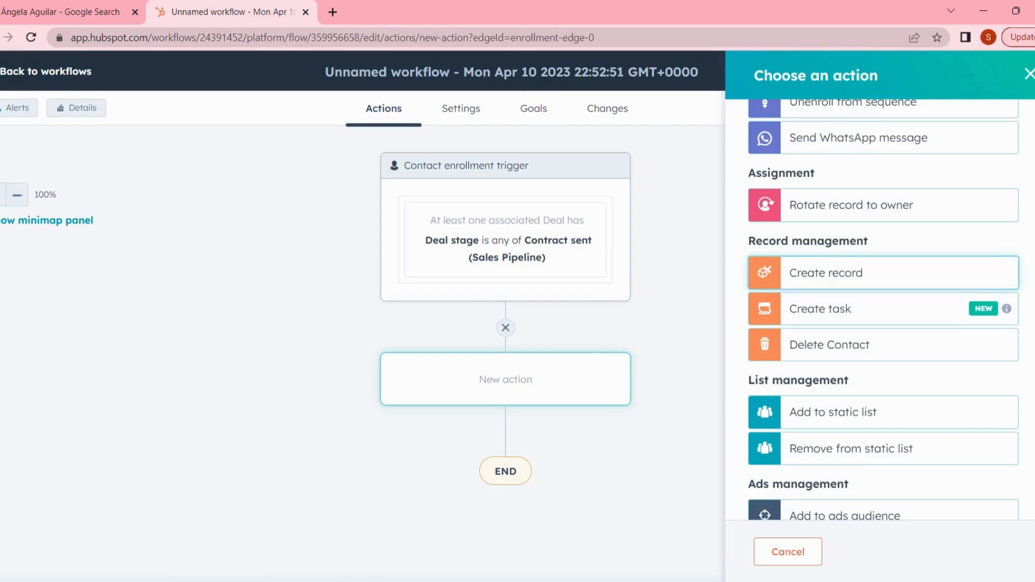
pyautogui.scroll(-6, 884, 273)
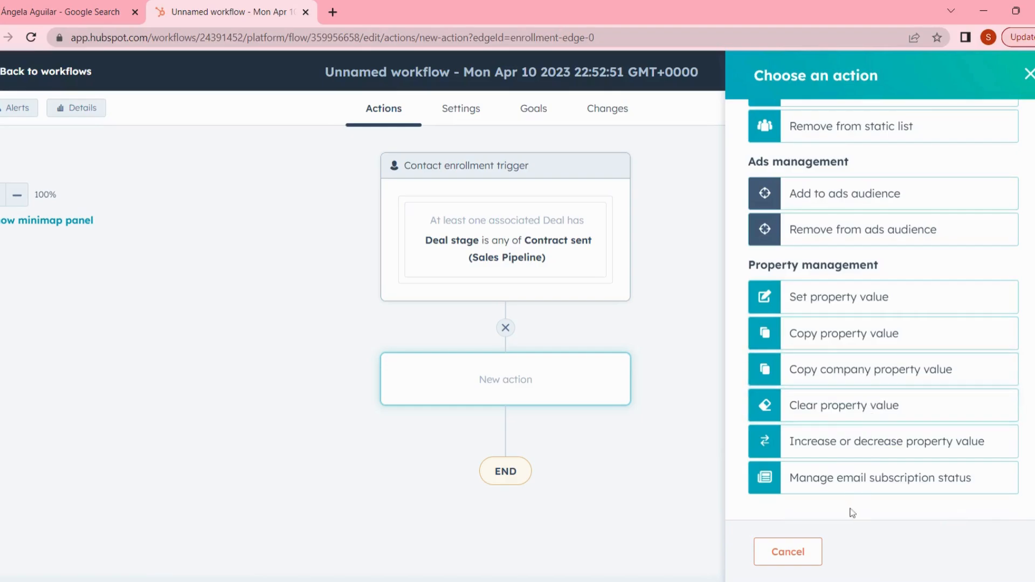
pyautogui.scroll(2, 863, 460)
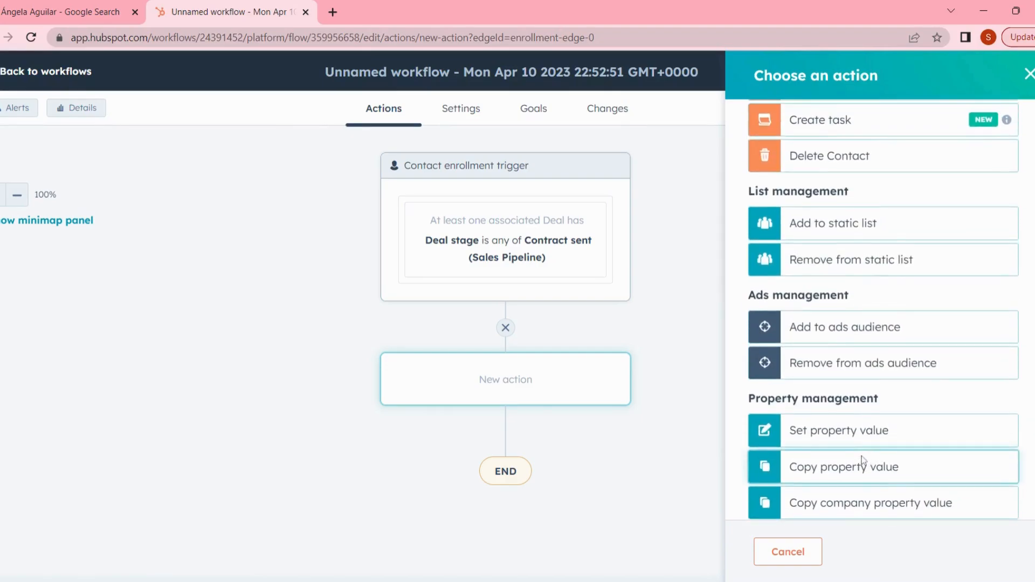
pyautogui.scroll(1, 862, 463)
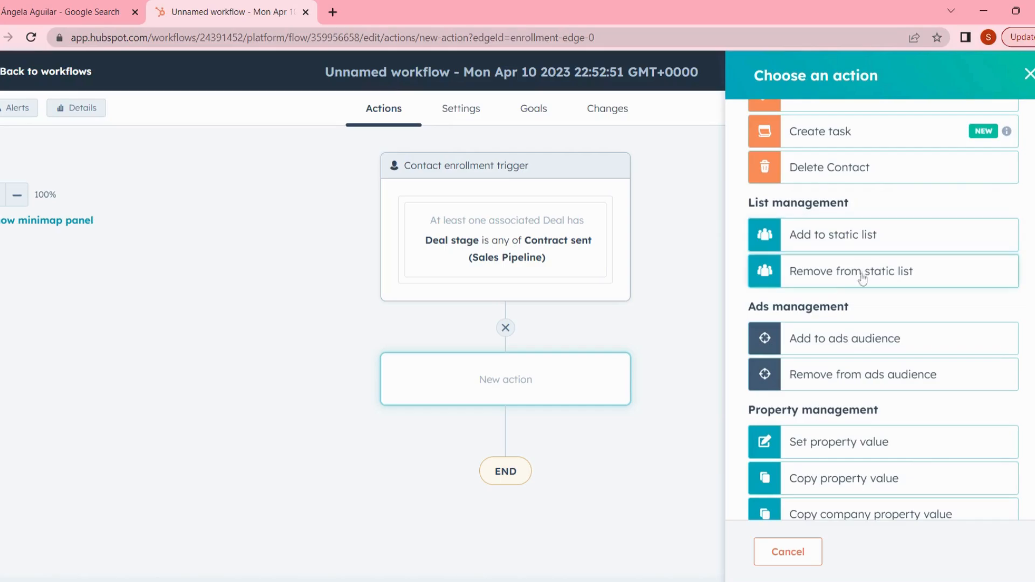
pyautogui.scroll(3, 860, 282)
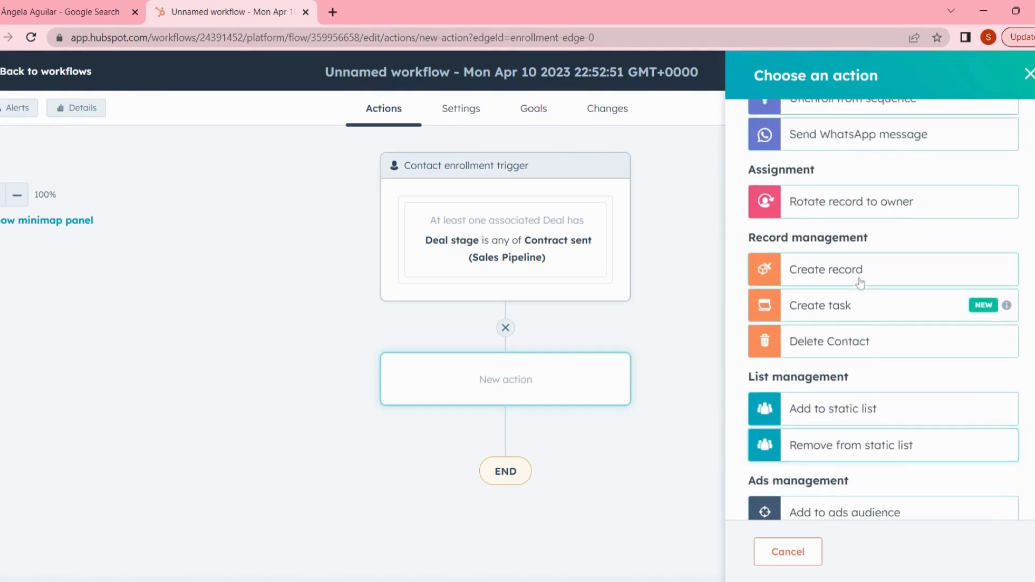
# - Examine the Create record action's settings for the Deal type, including its assignment choices and associations, and return to the action choices
pyautogui.click(827, 284)
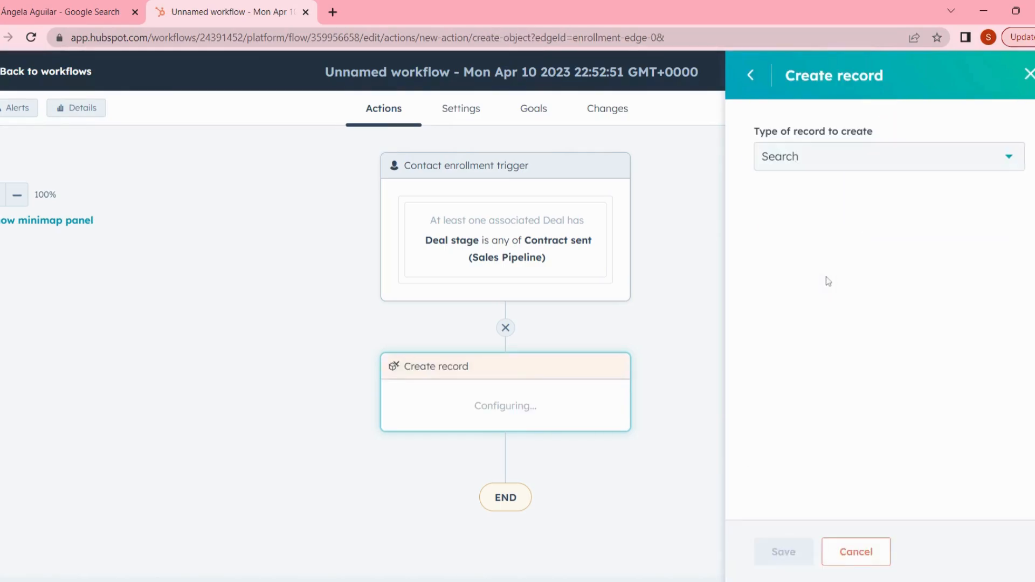
pyautogui.click(859, 156)
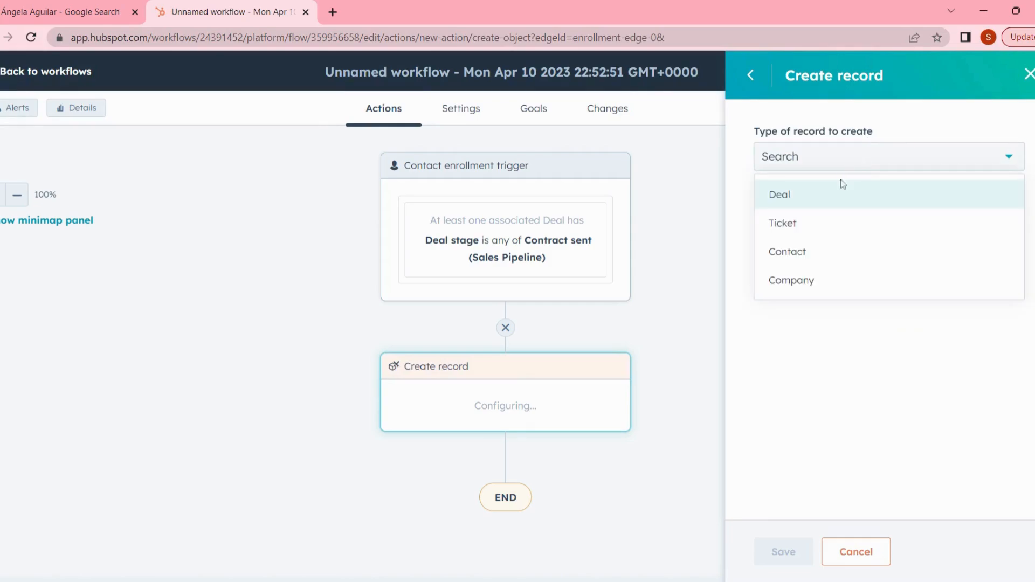
pyautogui.click(802, 196)
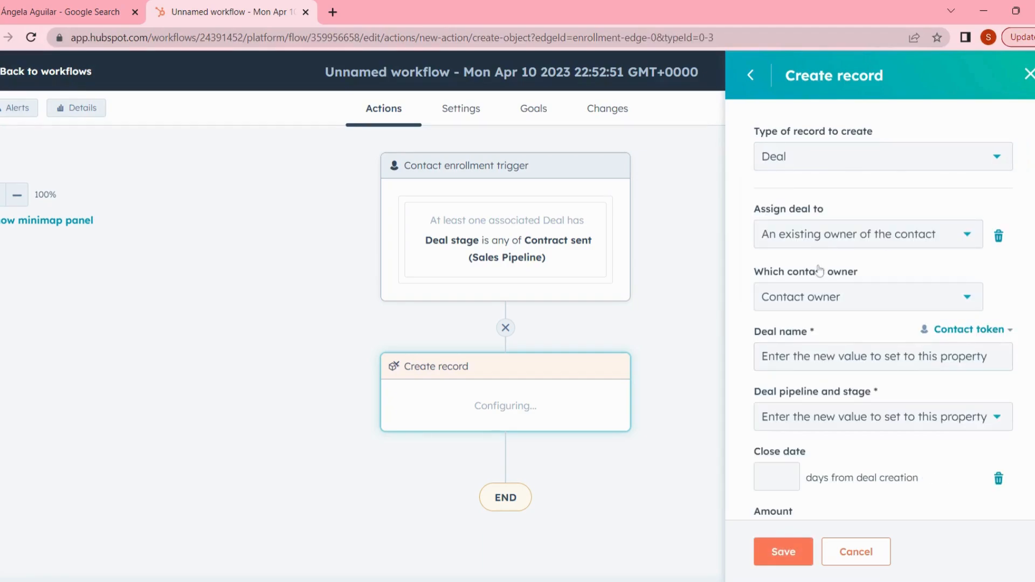
pyautogui.click(880, 237)
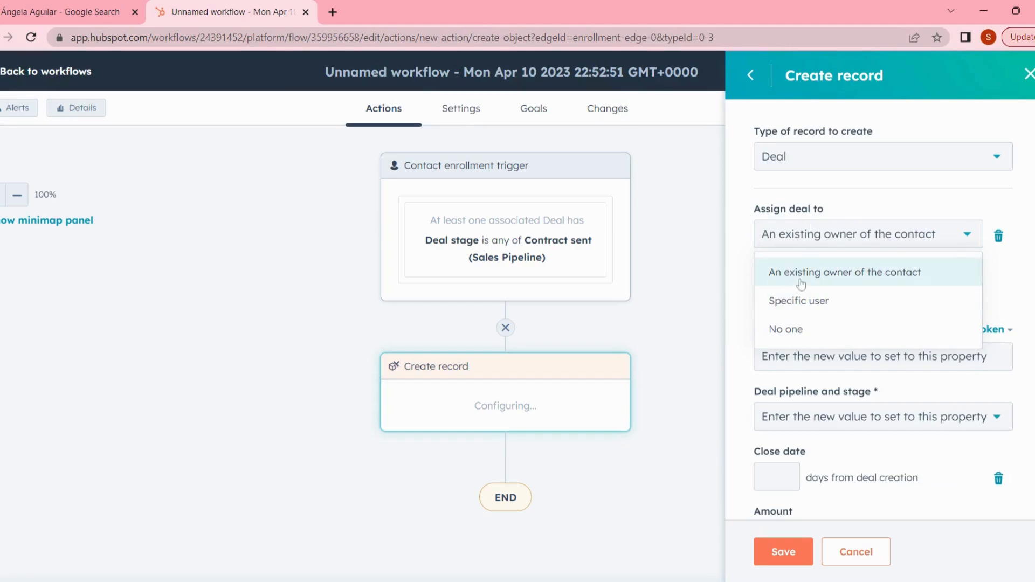
pyautogui.click(750, 196)
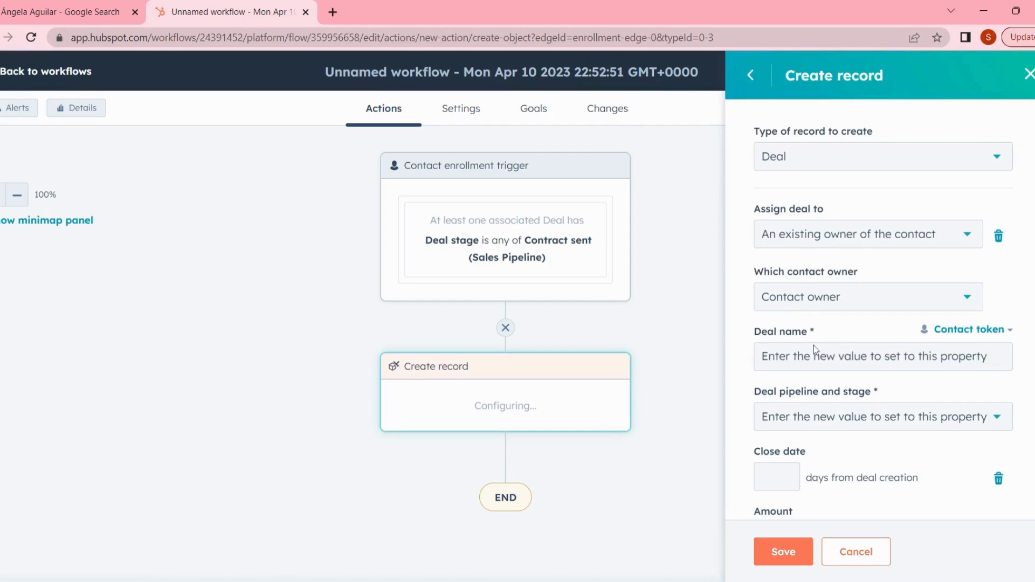
pyautogui.scroll(-10, 844, 363)
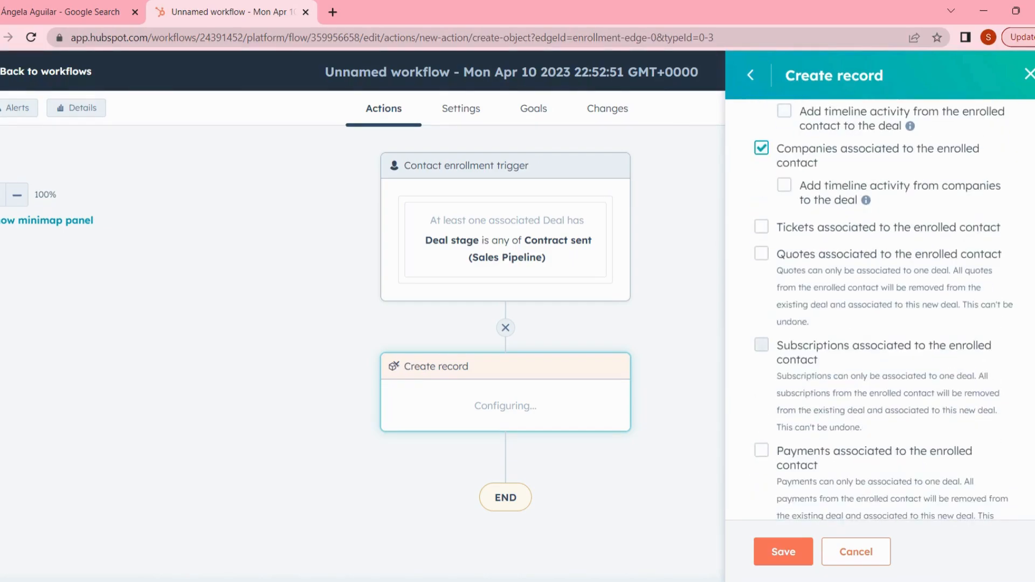
pyautogui.scroll(10, 877, 214)
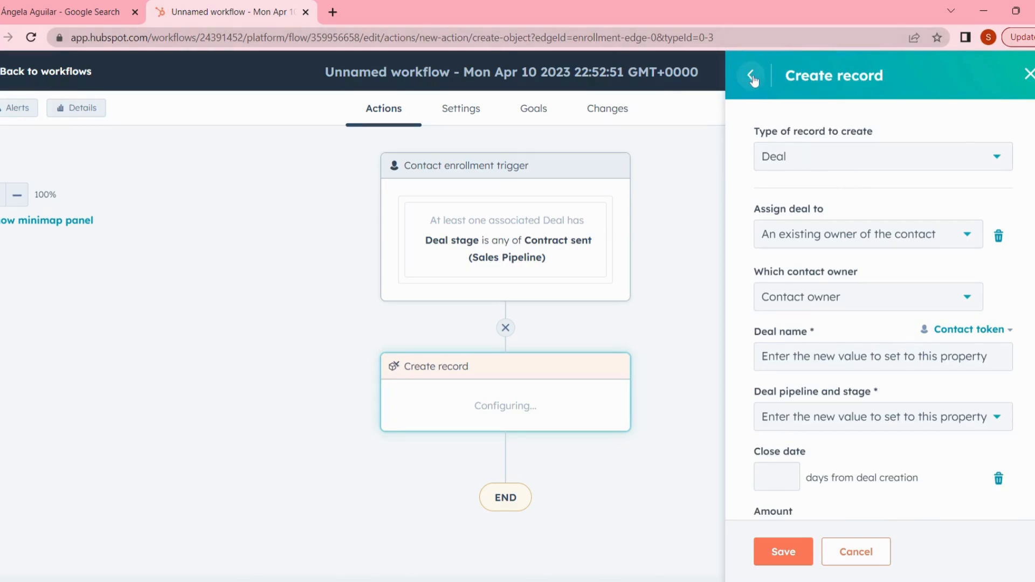
pyautogui.click(752, 77)
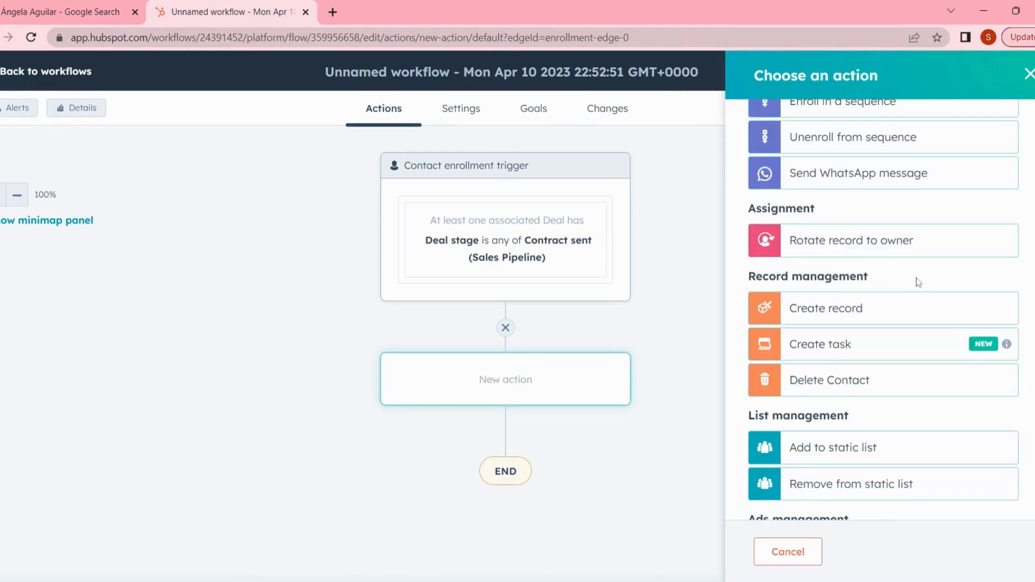
# - Examine the Send internal email notification action's user recipients, subject, body and contact tokens, and cancel it without saving
pyautogui.scroll(3, 916, 280)
pyautogui.scroll(3, 918, 282)
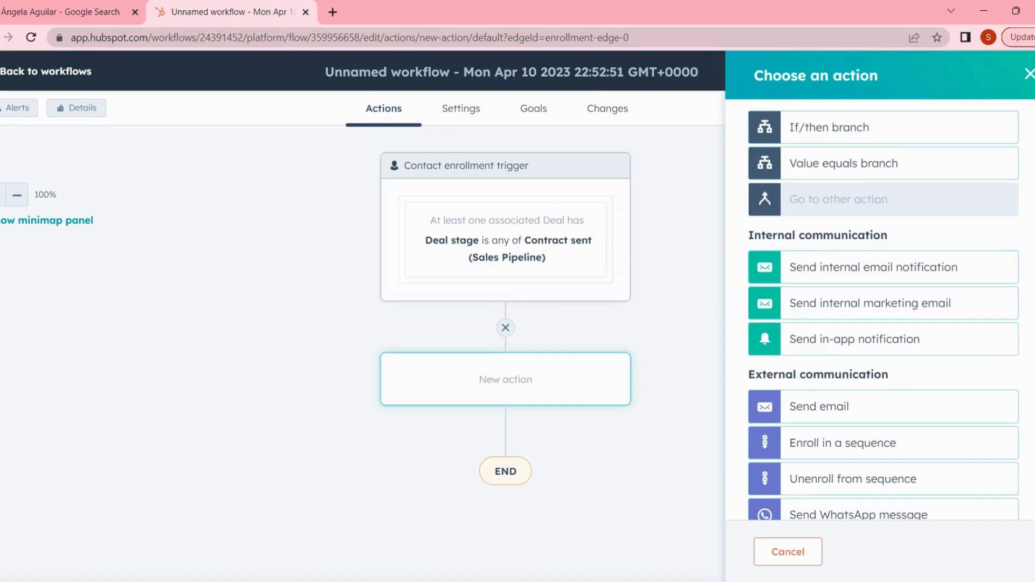
pyautogui.click(861, 270)
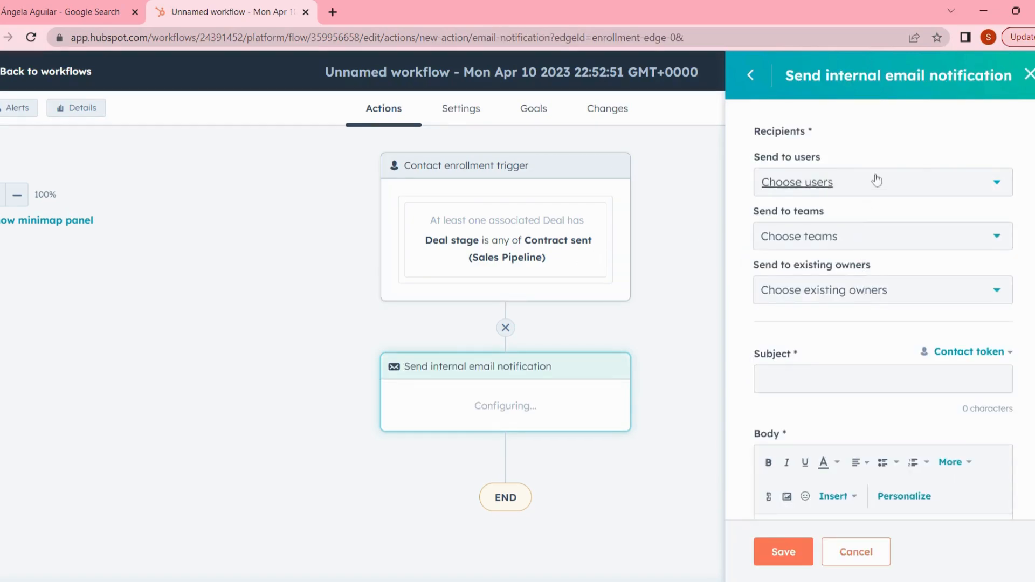
pyautogui.click(873, 181)
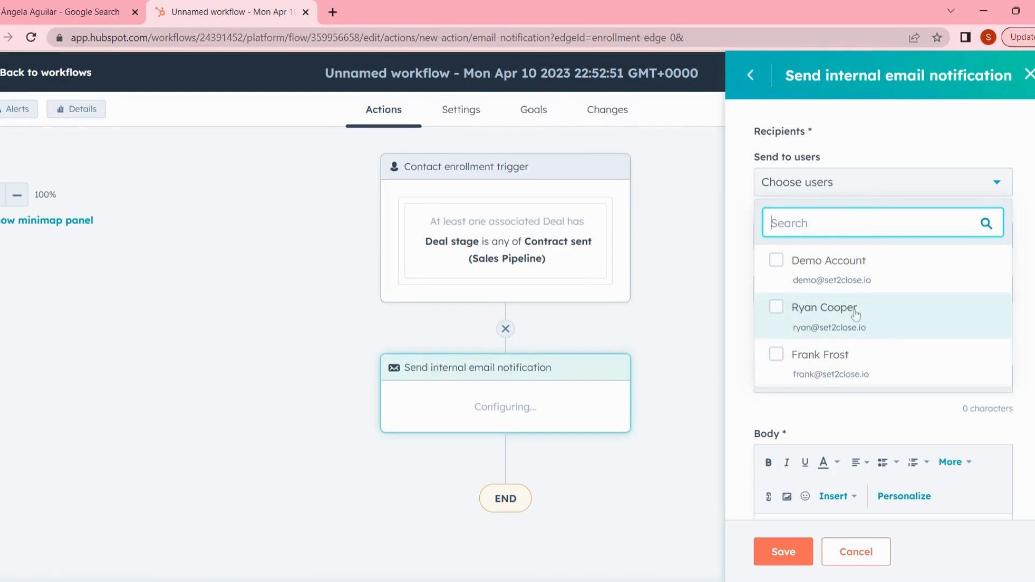
pyautogui.click(870, 153)
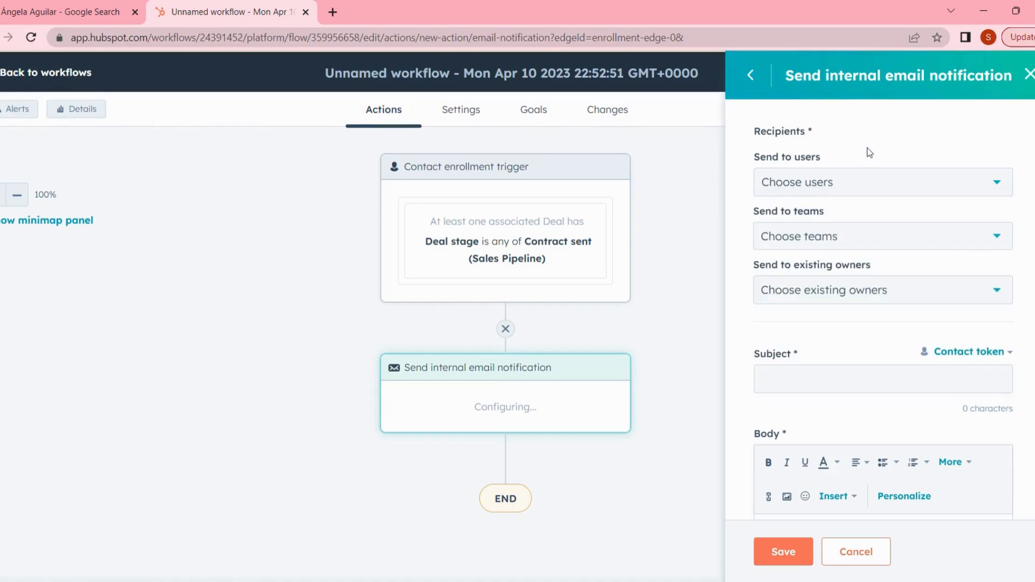
pyautogui.scroll(-4, 788, 462)
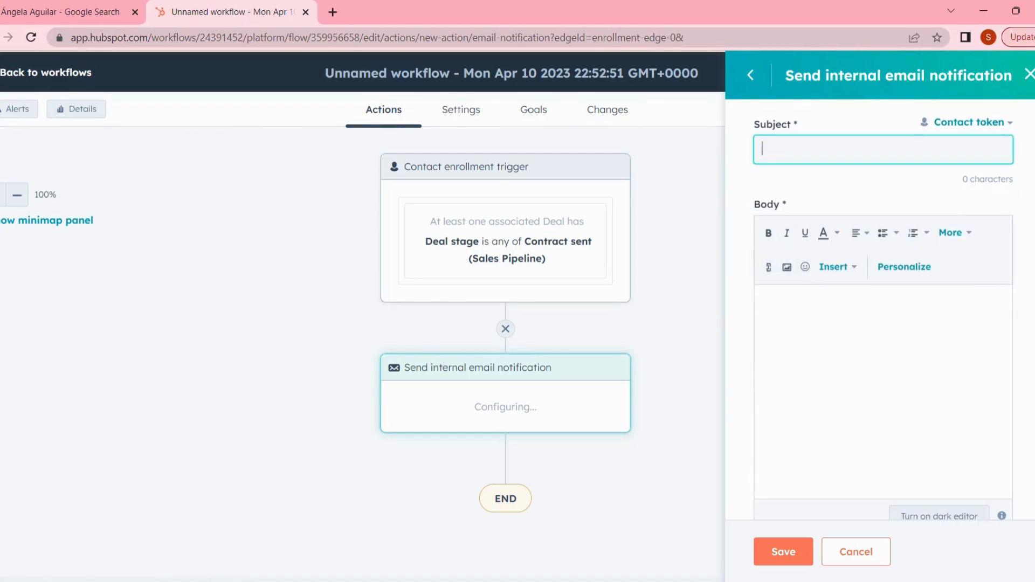
pyautogui.click(990, 128)
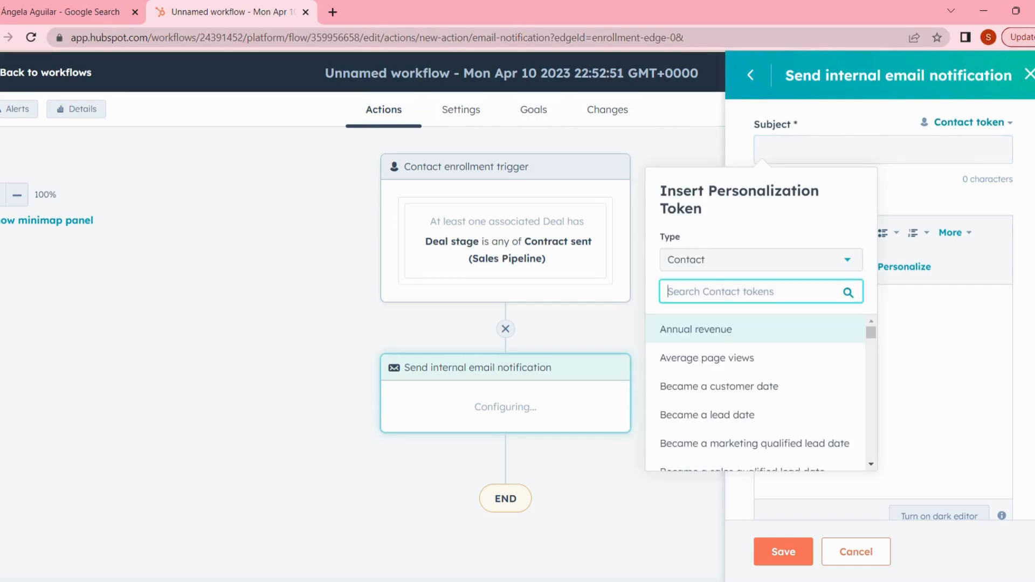
pyautogui.click(945, 184)
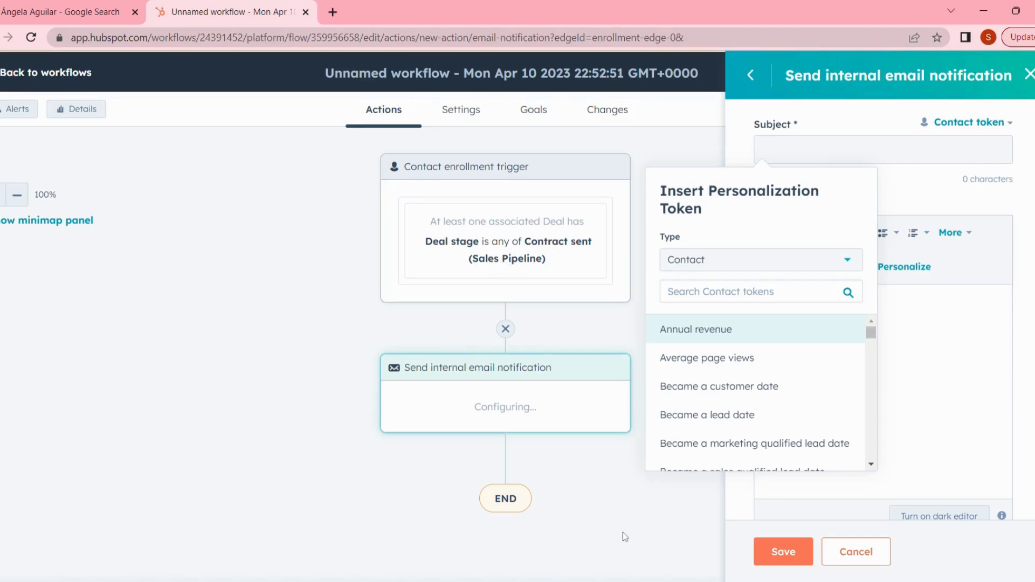
pyautogui.click(873, 555)
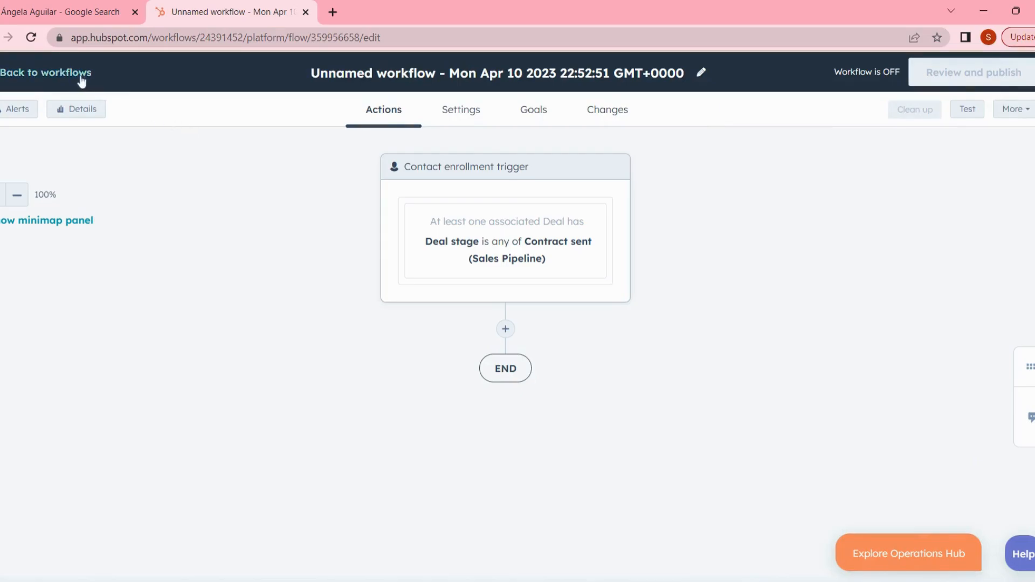
# - Leave the workflow editor and return to the workflows list
pyautogui.click(32, 72)
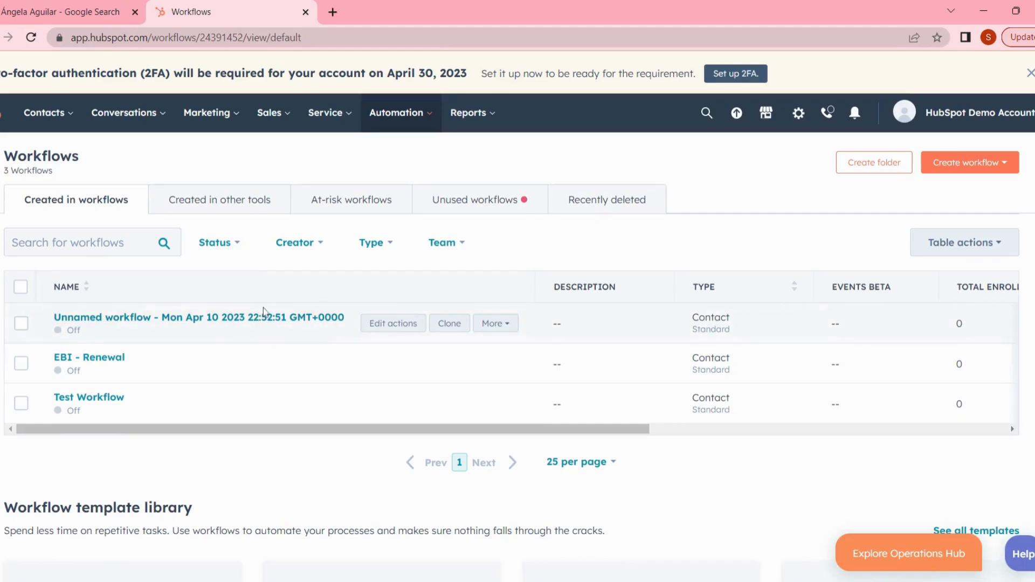
pyautogui.moveTo(565, 406)
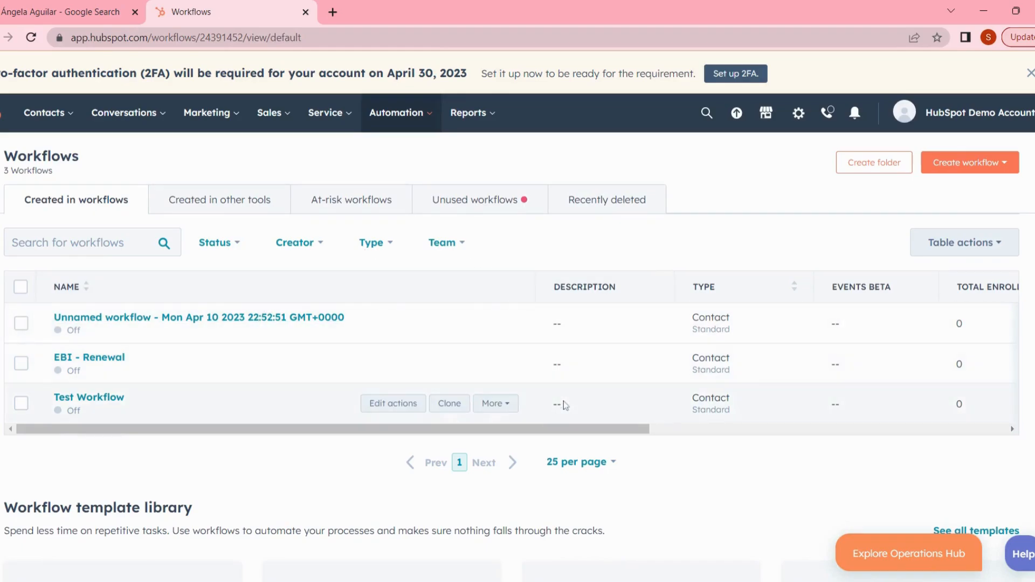